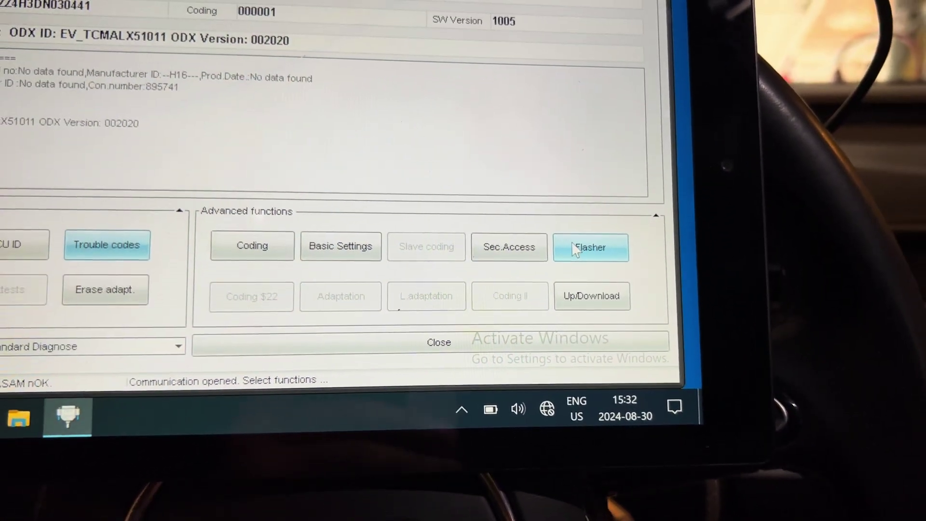
# Step: Open the ECU Flasher for the gearbox control unit from Advanced functions
pyautogui.click(591, 248)
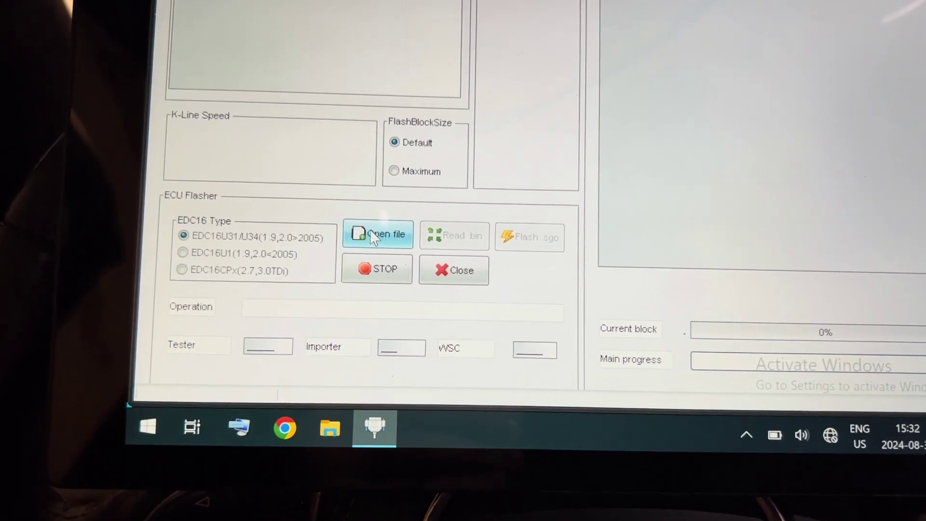
# Step: Load the firmware file FL_4H1927158BL_1005.frf, filtering by ODX/ASAM *.frf file type
pyautogui.click(376, 219)
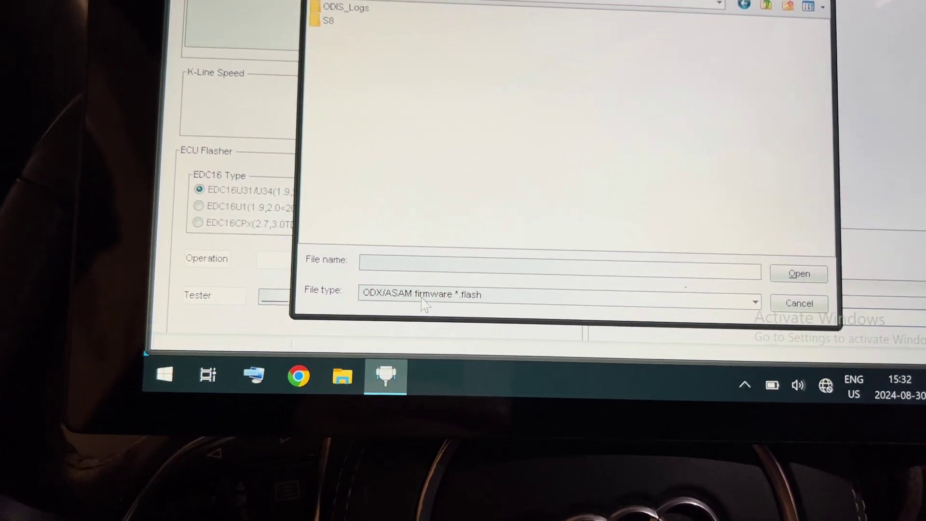
pyautogui.click(434, 308)
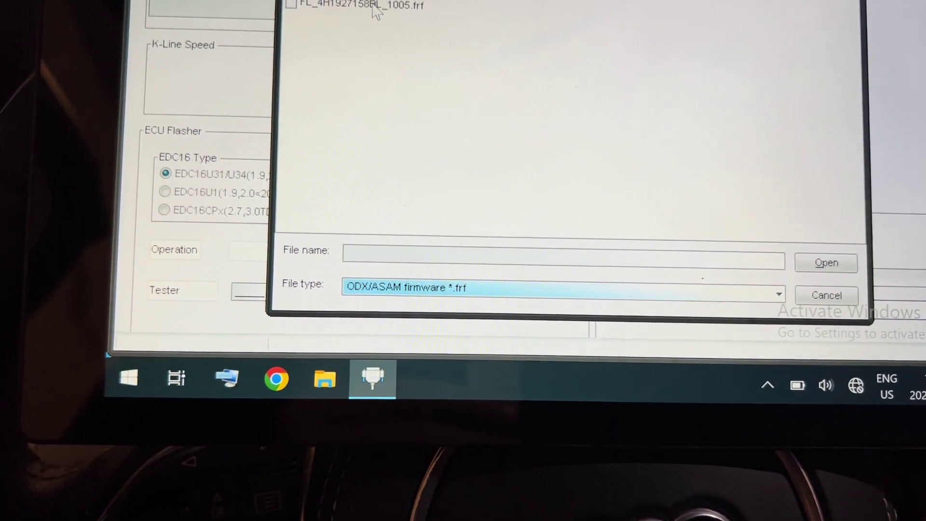
pyautogui.doubleClick(373, 21)
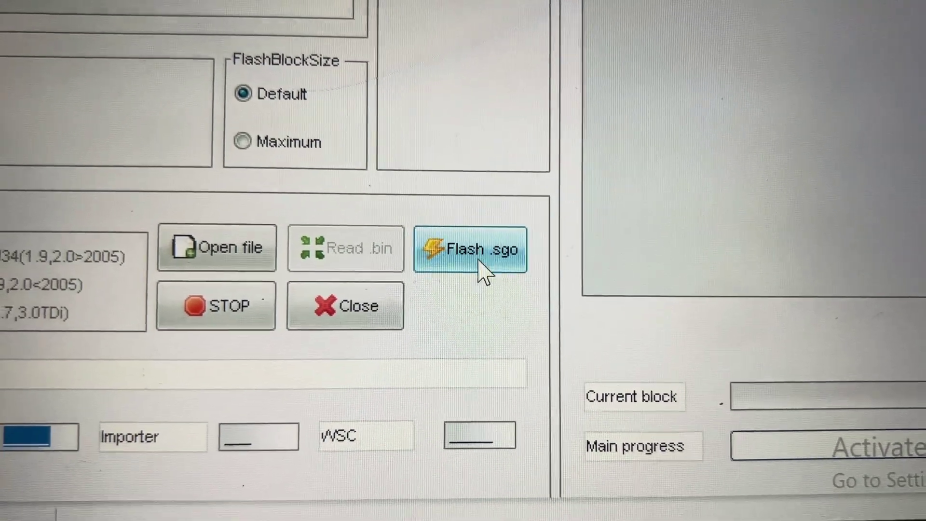
# Step: Start flashing the loaded 4H1927158BL_1005 firmware to the gearbox control unit
pyautogui.click(492, 272)
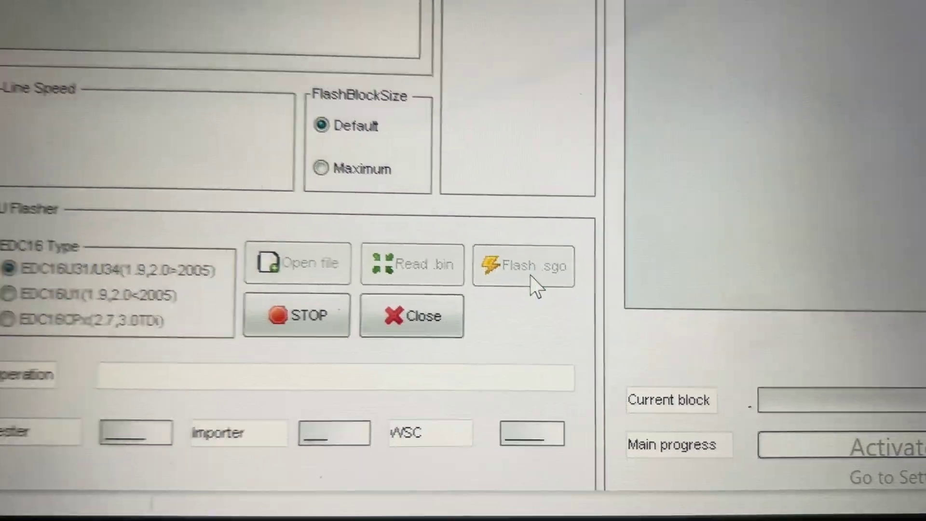
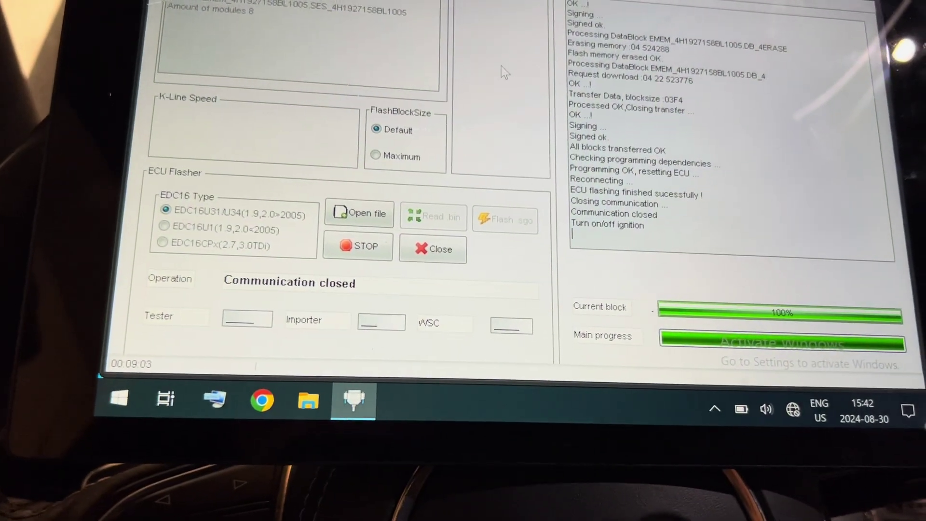
# Step: Close the ECU Flasher dialog after the successful flash, returning to the Gearbox main functions
pyautogui.click(433, 249)
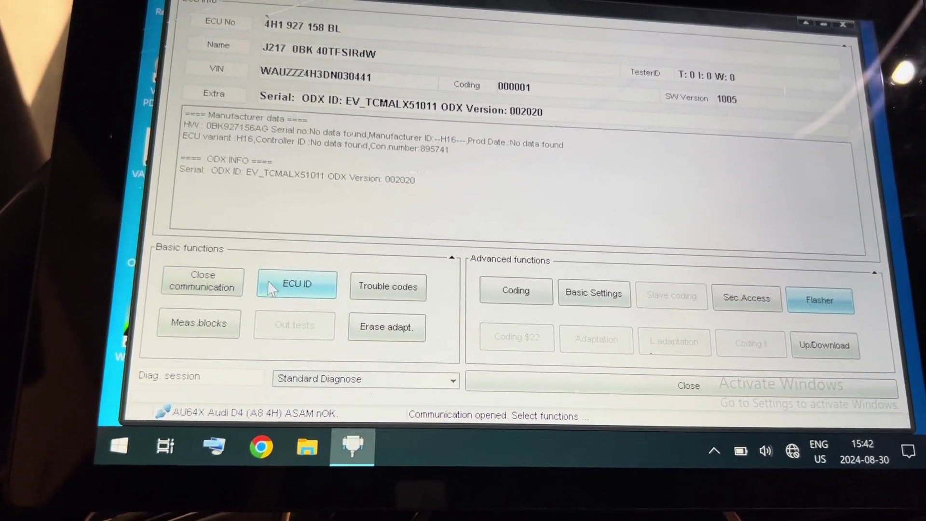
# Step: Reconnect to the gearbox ECU and reload its identification with platform AU64X Audi D4 (A8 4H)
pyautogui.click(232, 294)
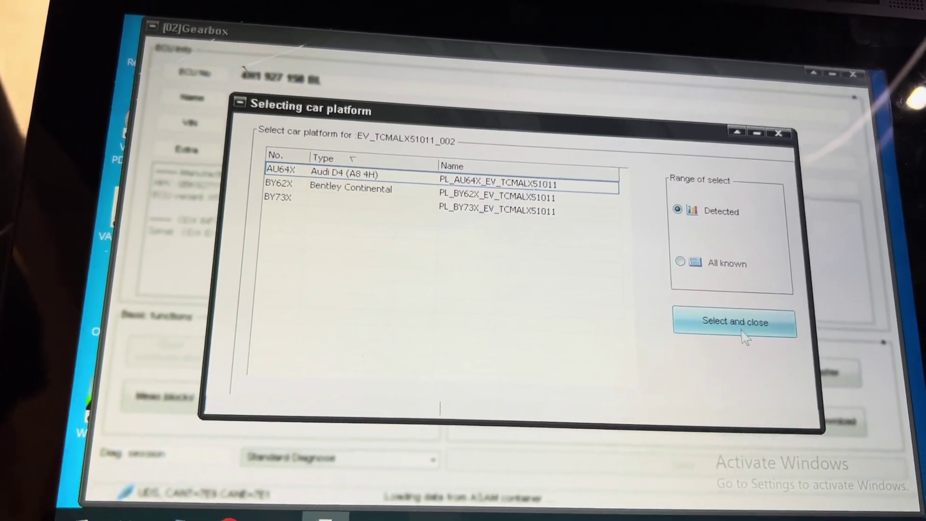
pyautogui.click(765, 292)
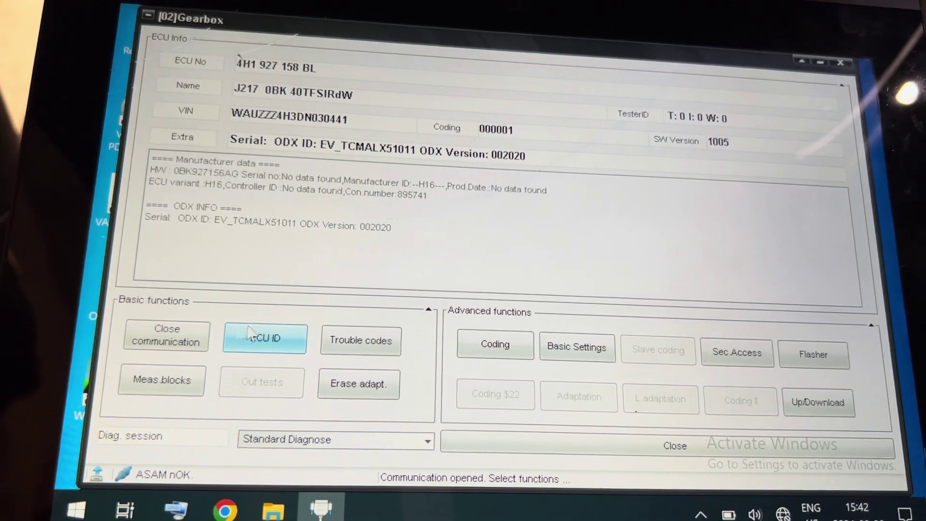
pyautogui.click(170, 333)
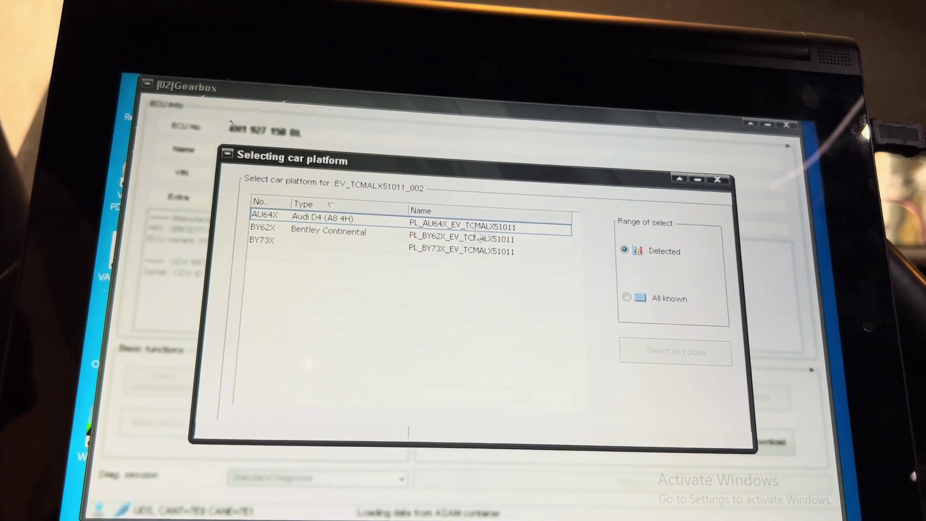
pyautogui.click(486, 229)
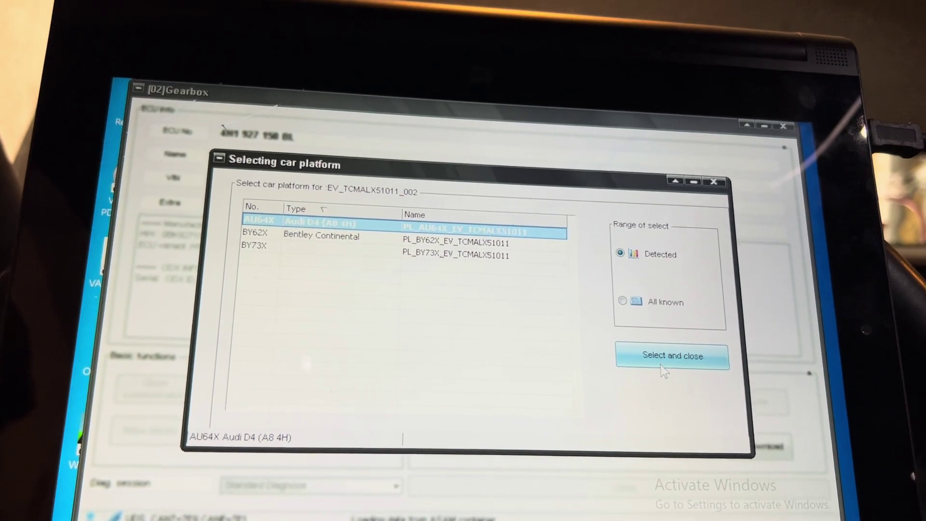
pyautogui.click(672, 356)
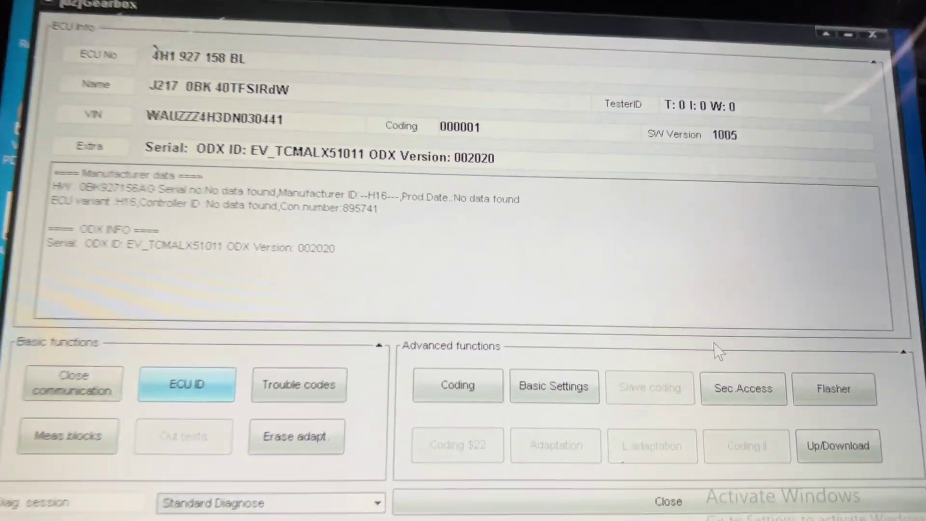